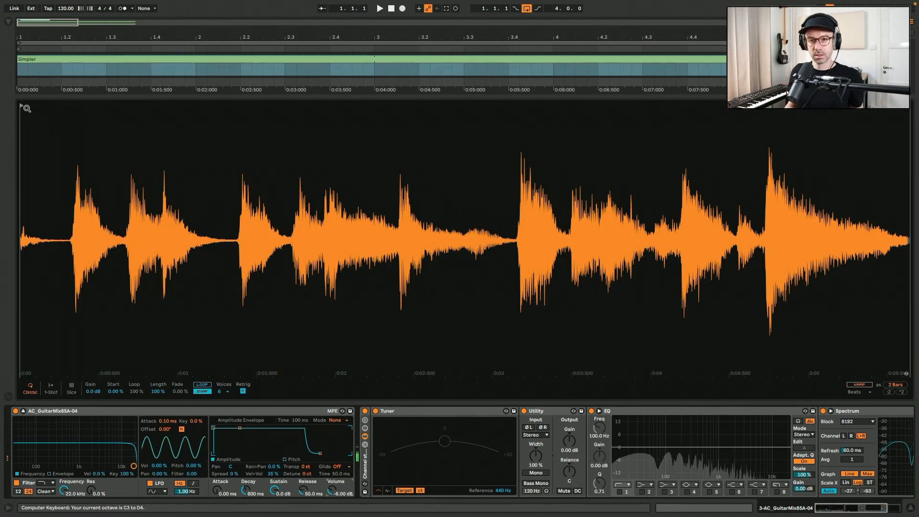
- Move the Simpler sample start past the earlier phrases to just after the attack of the last guitar note
mouse_move(27, 109)
mouse_down()
mouse_move(677, 107)
mouse_move(462, 107)
mouse_move(413, 190)
mouse_up()
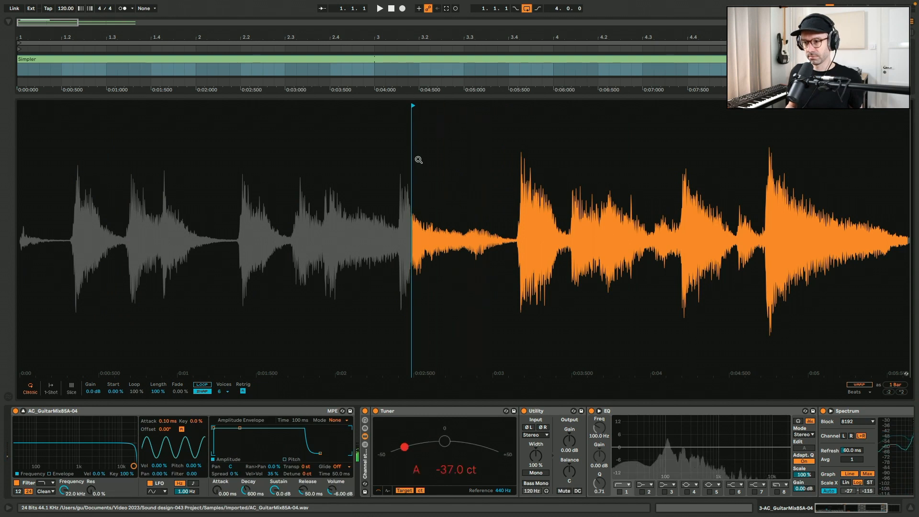
mouse_move(415, 106)
mouse_down()
mouse_move(779, 118)
mouse_move(789, 120)
mouse_move(772, 117)
mouse_move(843, 148)
mouse_up()
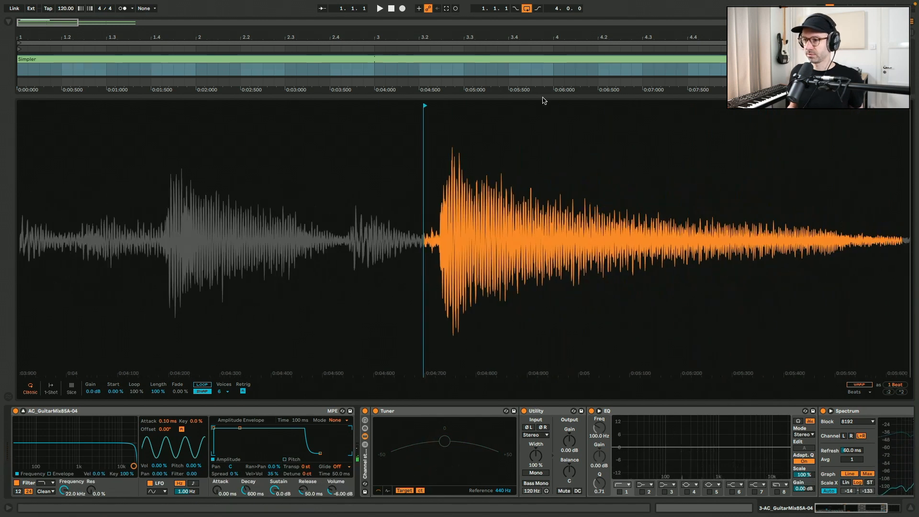
mouse_move(426, 106)
mouse_down()
mouse_move(485, 108)
mouse_move(468, 110)
mouse_up()
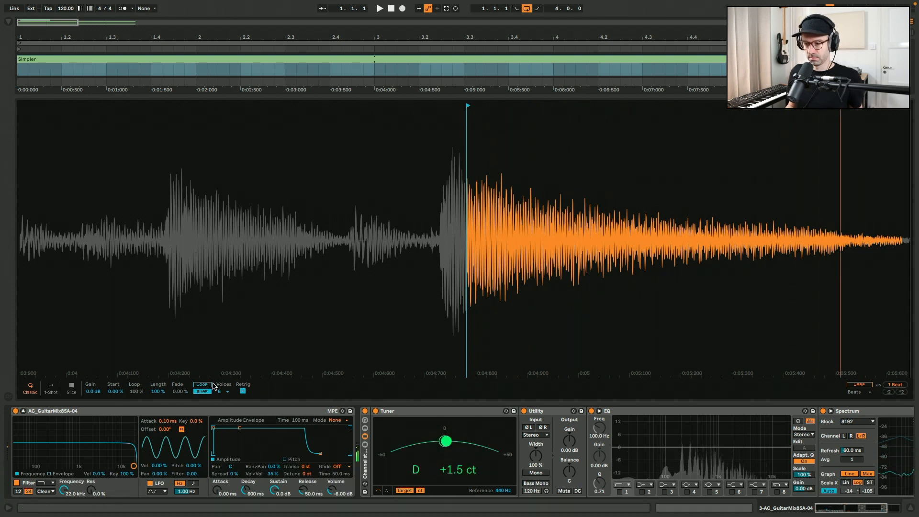
- Transpose the Simpler sample to -8 st and nudge its start point slightly earlier, auditioning it one octave higher
drag(307, 468, 309, 470)
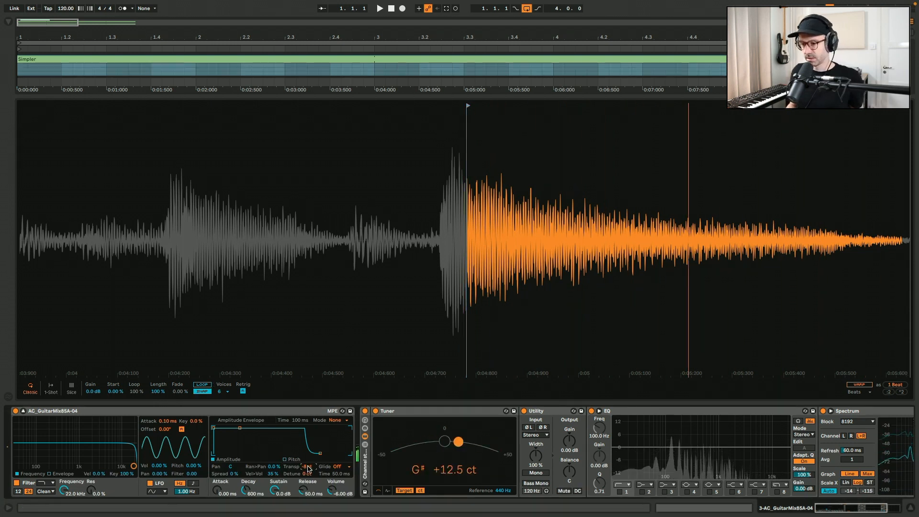
key(x)
key(a)
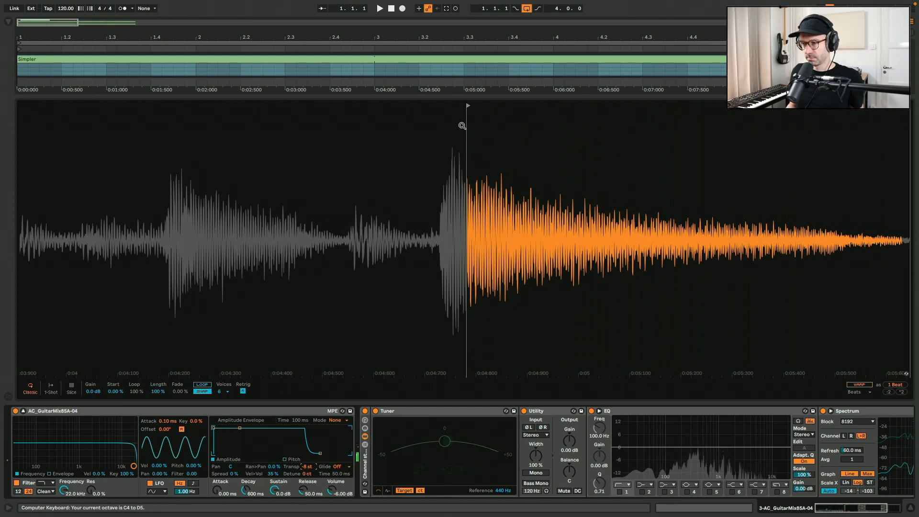
mouse_move(468, 107)
mouse_down()
mouse_move(509, 108)
mouse_move(464, 107)
mouse_up()
scroll(814, 197, up, 3)
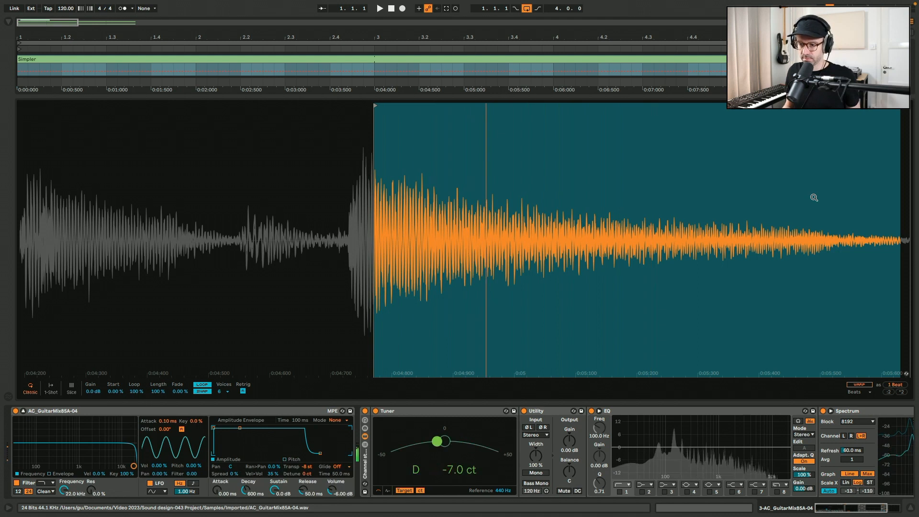
- Shape Simpler's amplitude envelope with a 50 ms attack, -inf dB sustain and 2.00 s release, and collapse the expanded sample view
drag(218, 492, 221, 494)
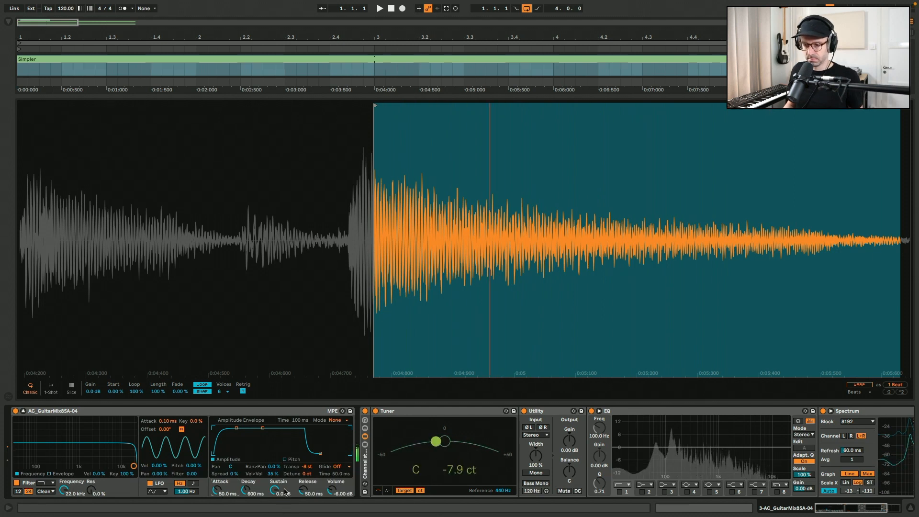
drag(293, 489, 304, 492)
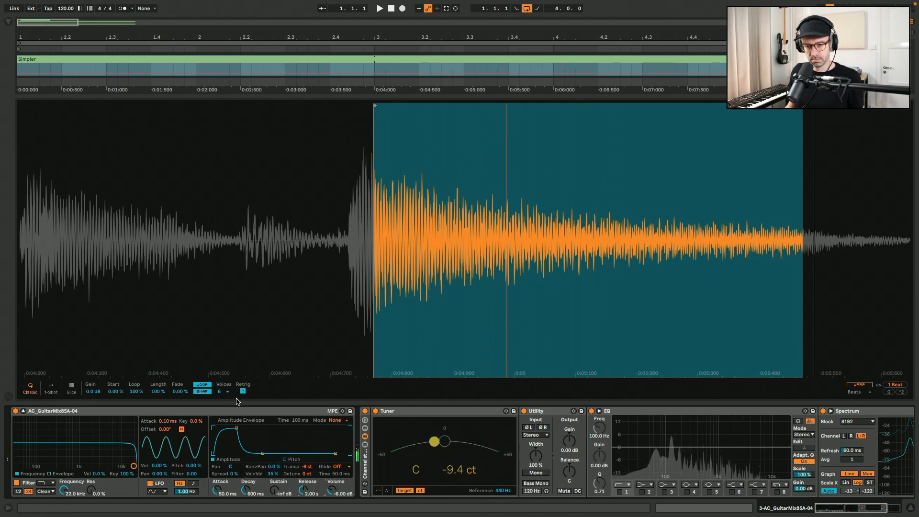
click(23, 411)
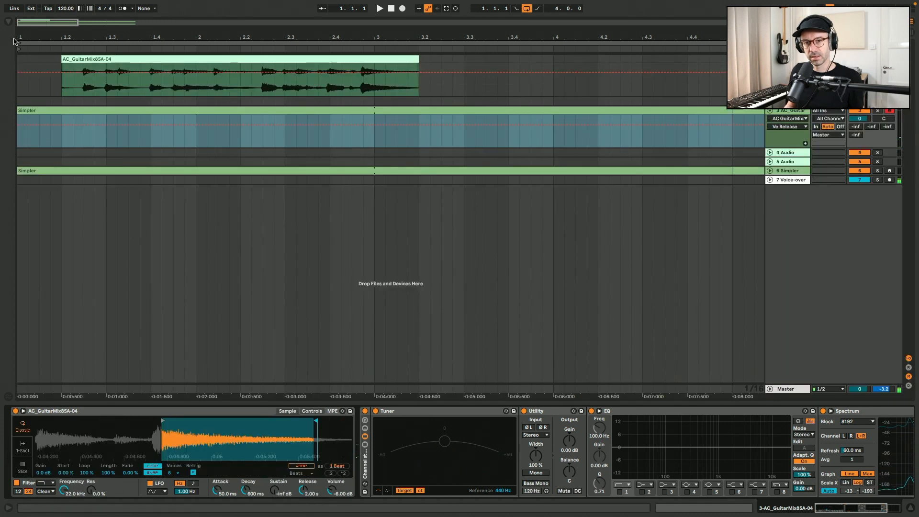
- Add the Arpeggiator MIDI effect to the sampled guitar track, ahead of Simpler
click(8, 22)
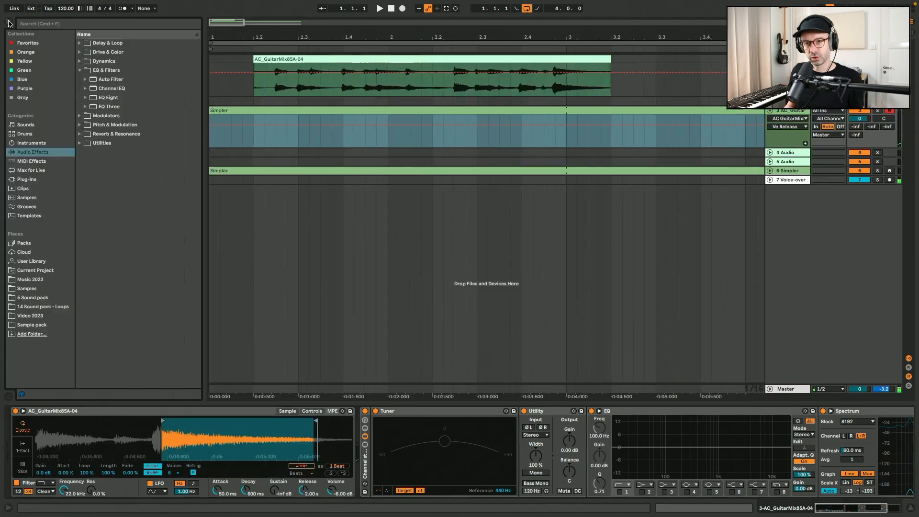
click(38, 162)
drag(107, 42, 261, 138)
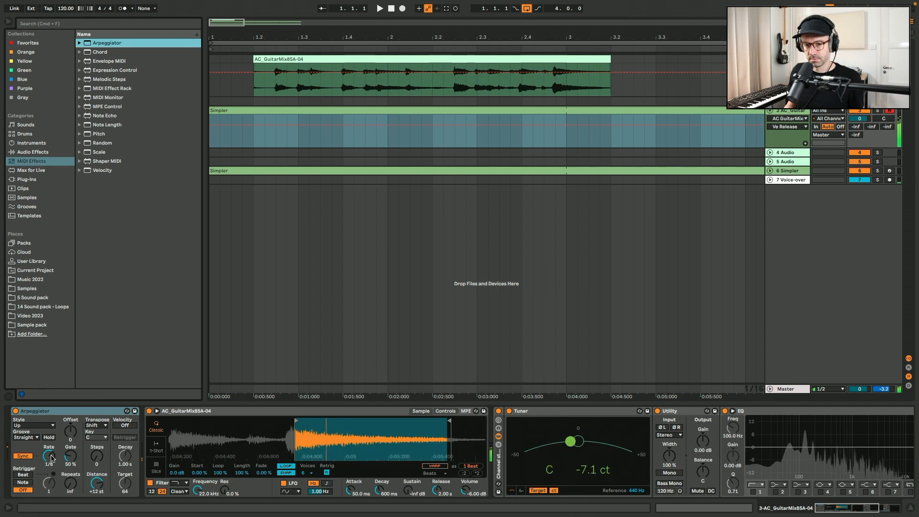
- Set the Arpeggiator's rate to 1/4 and its style to DownUp
drag(52, 458, 53, 461)
click(46, 425)
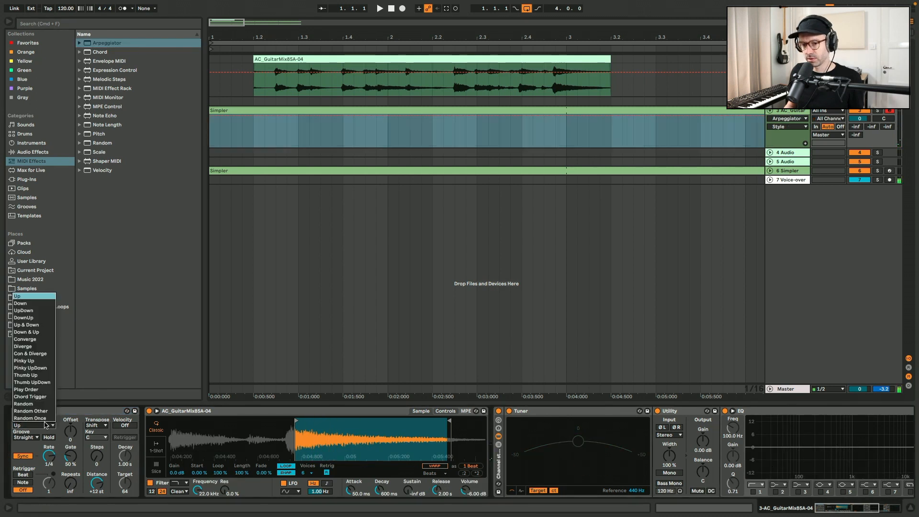
click(23, 317)
- In the sampled guitar track's MIDI clip, enter a one-bar C3 note in bar 1 and a one-bar A2 note in bar 2
key(ctrl+alt+b)
double_click(171, 112)
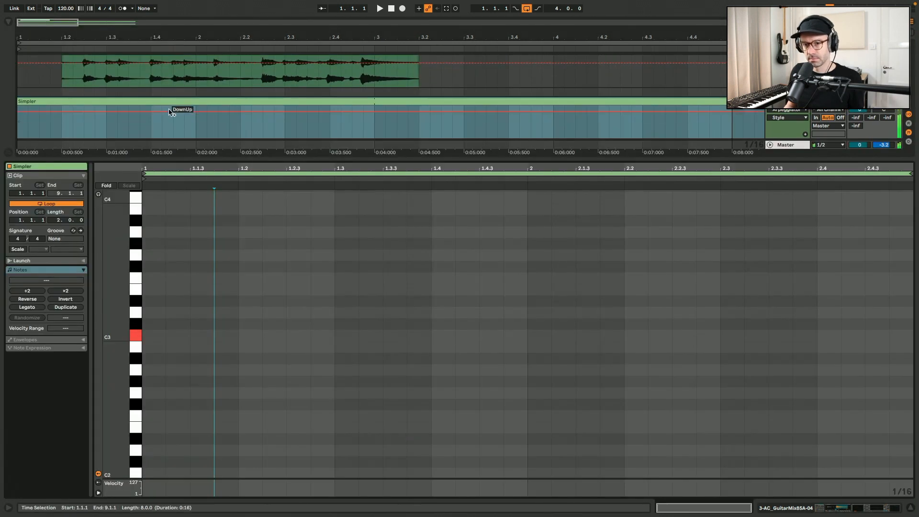
double_click(158, 337)
drag(164, 335, 527, 335)
key(ctrl+d)
key(Down)
key(Down)
key(Down)
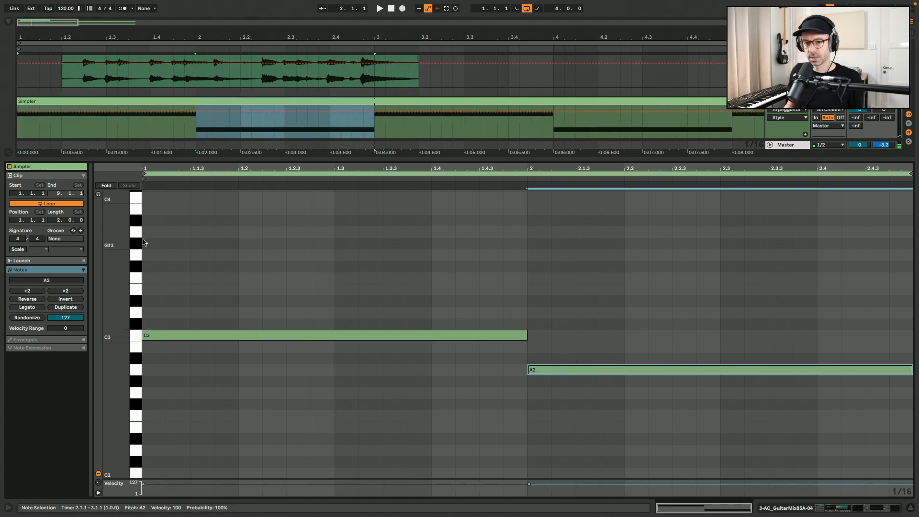
- Extend the clip's loop to 4 bars, duplicate both notes into bars 3 and 4 four semitones higher, and start playback
click(57, 220)
text(4)
click(264, 246)
key(ctrl+a)
key(ctrl+d)
key(Up)
key(Up)
key(Up)
key(Up)
key(space)
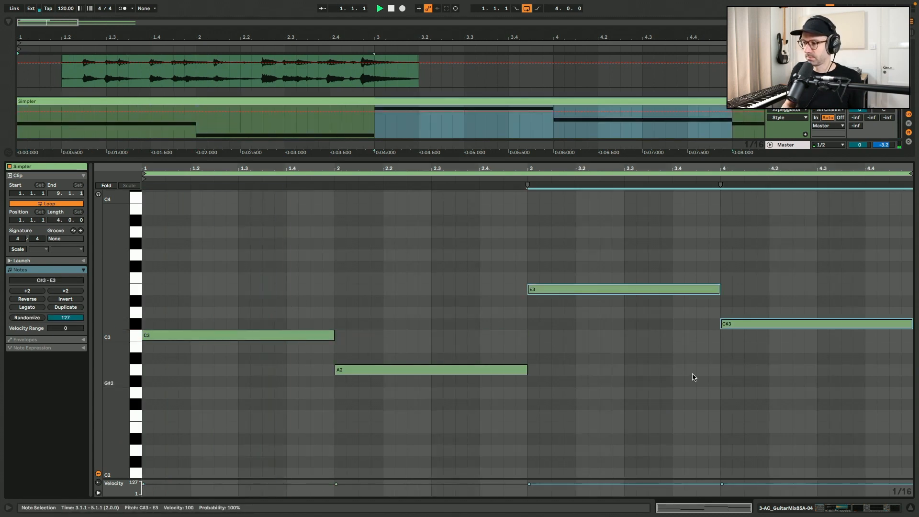
- Raise the C#3 note in bar 4 to D3
click(708, 371)
drag(750, 329, 750, 317)
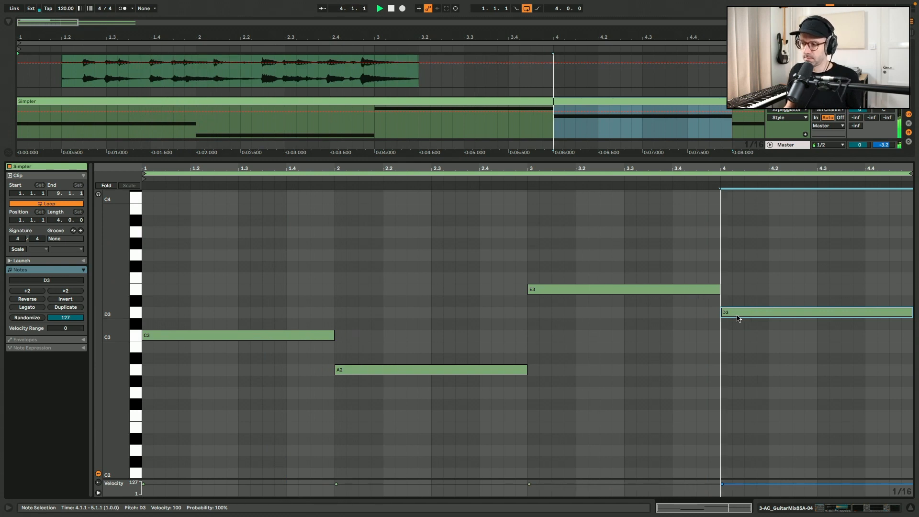
key(shift+Tab)
key(shift+Tab)
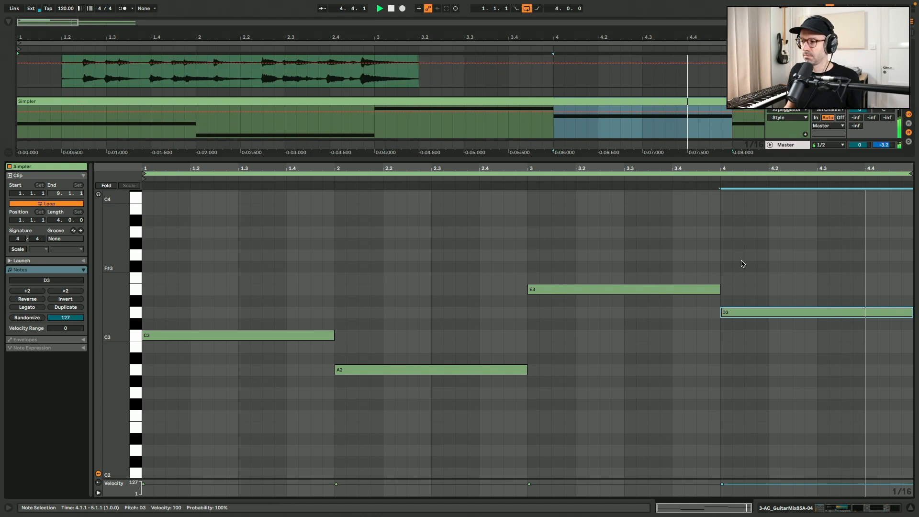
- Add a half-bar B2 note in the second half of bar 3
double_click(823, 289)
drag(825, 289, 909, 336)
key(Down)
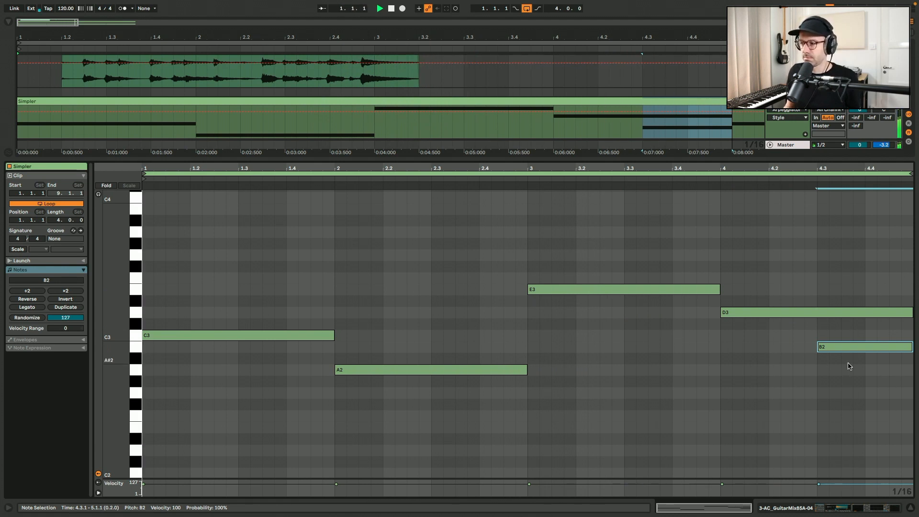
drag(858, 349, 720, 345)
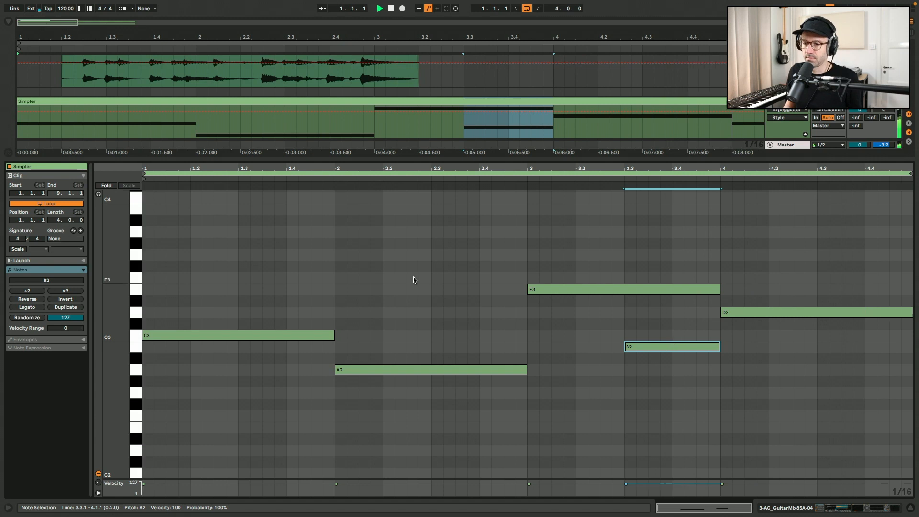
- Add the Delay audio effect after the EQ and lower its filter frequency to 688 Hz, then play the clip
key(shift+Tab)
key(super+alt+b)
click(46, 144)
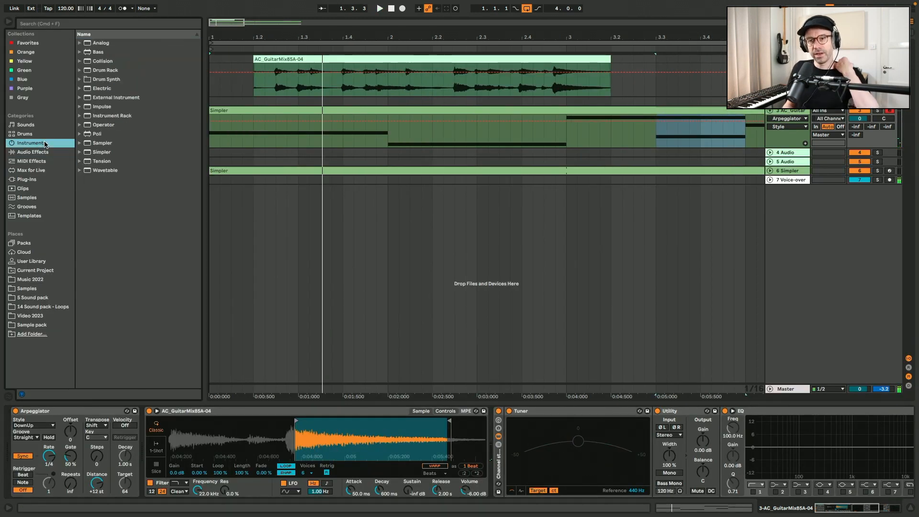
click(54, 153)
click(80, 44)
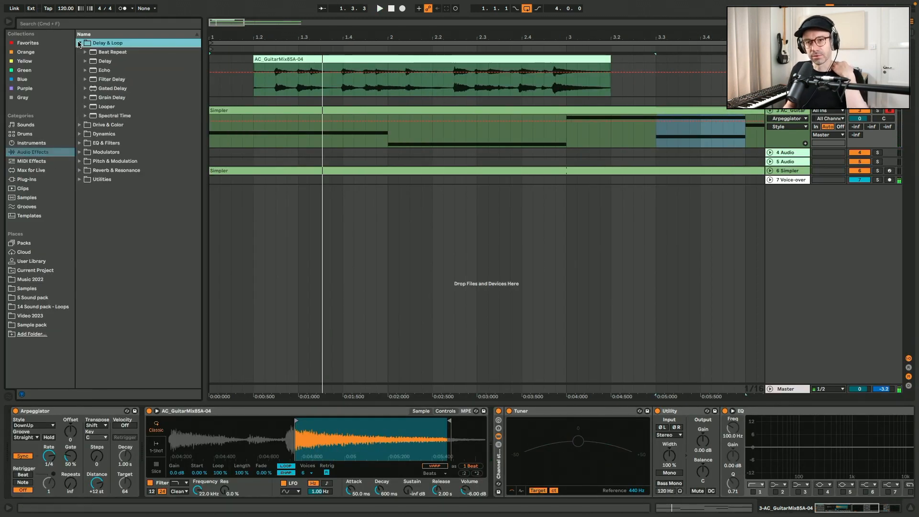
click(105, 62)
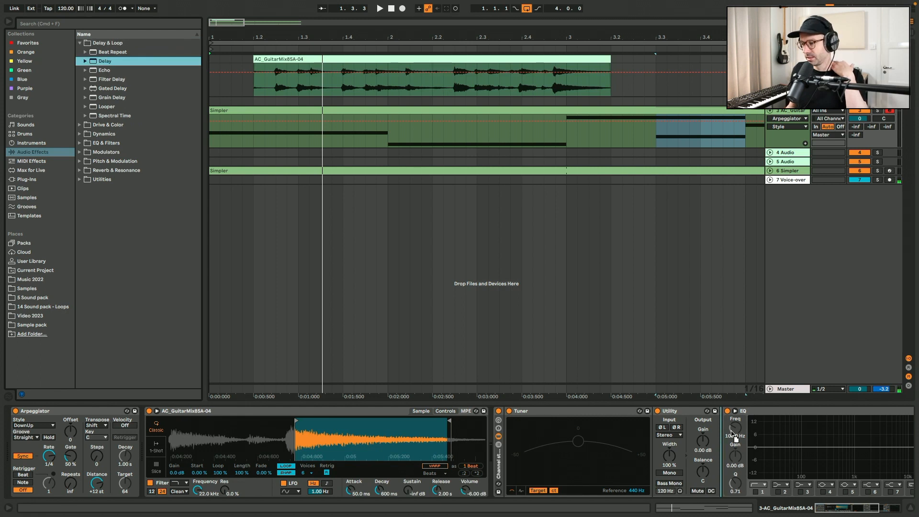
key(Return)
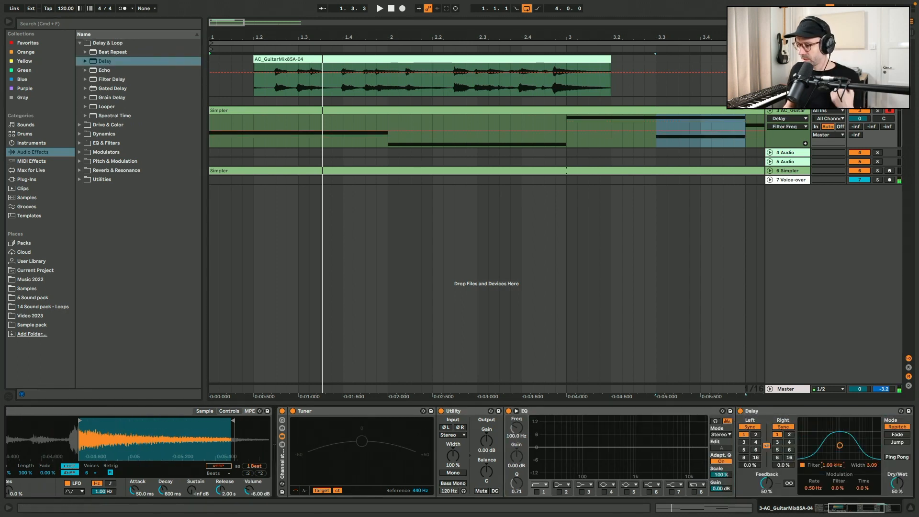
drag(833, 466, 833, 472)
key(space)
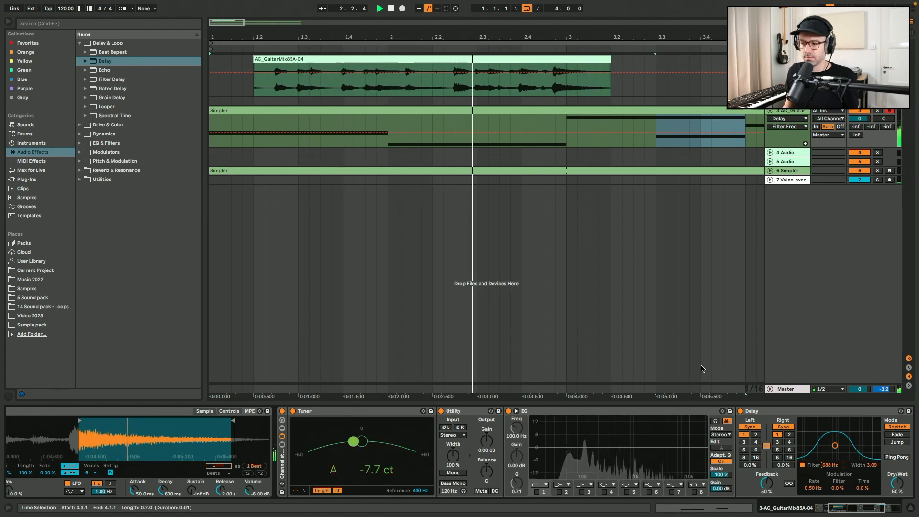
- Offset the Delay's right channel time by -3.0% and enable the EQ's 100 Hz low-cut band
click(783, 465)
drag(783, 465, 787, 469)
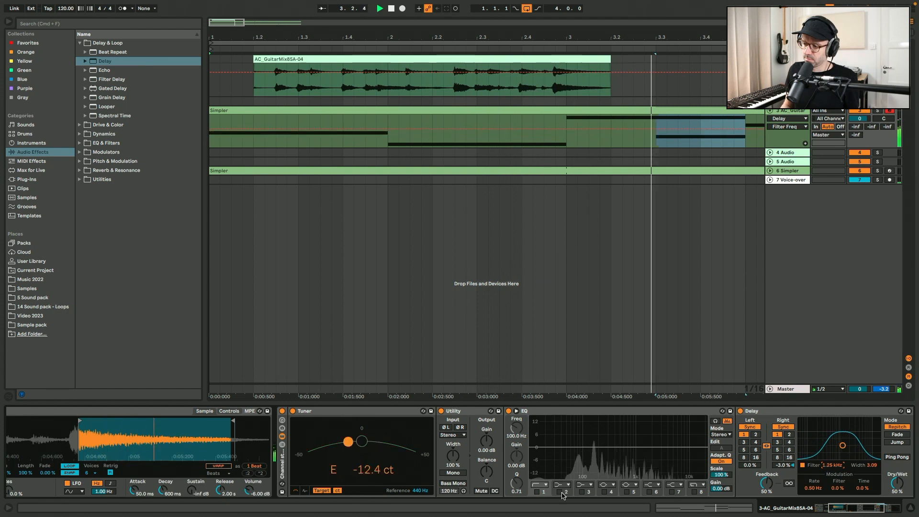
click(536, 493)
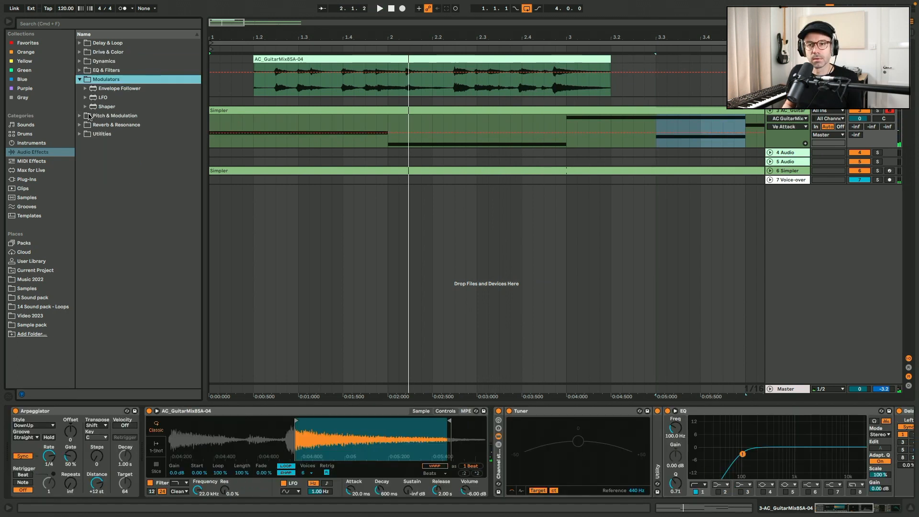
- Insert Chorus-Ensemble between the EQ and the Delay and set its feedback to 21% during playback
click(80, 117)
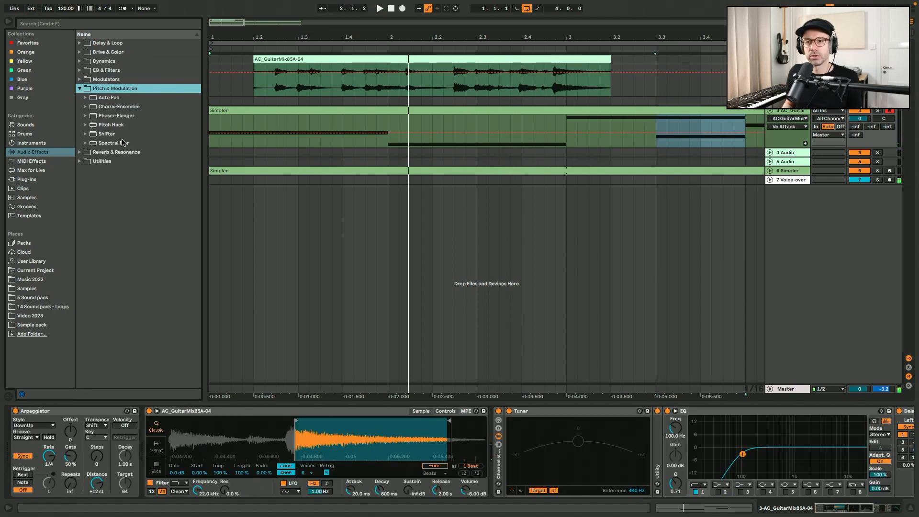
drag(119, 107, 891, 445)
scroll(868, 435, right, 3)
key(space)
drag(722, 488, 722, 488)
scroll(481, 460, left, 5)
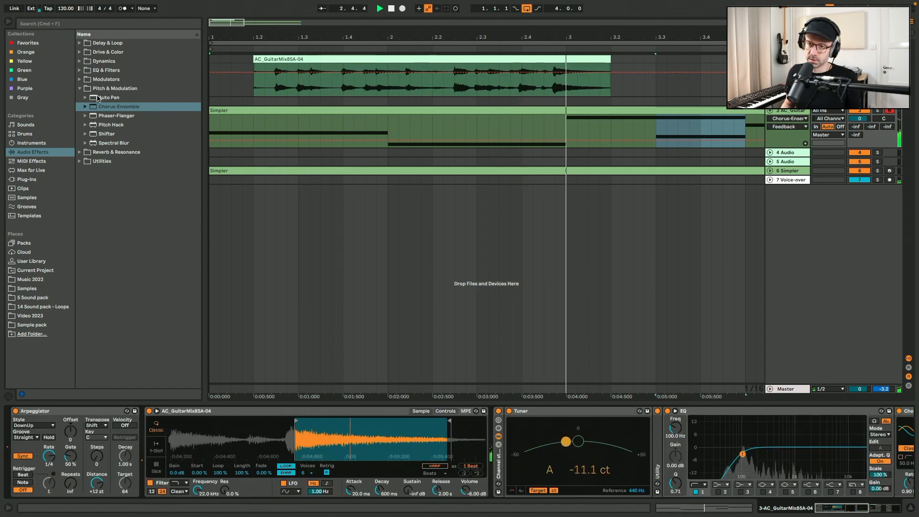
- Add Auto Pan to the track's effect chain and set its amount to 40%
drag(109, 97, 902, 426)
mouse_move(829, 458)
mouse_down()
mouse_move(829, 431)
mouse_move(851, 474)
mouse_move(830, 461)
mouse_up()
text(40)
key(Return)
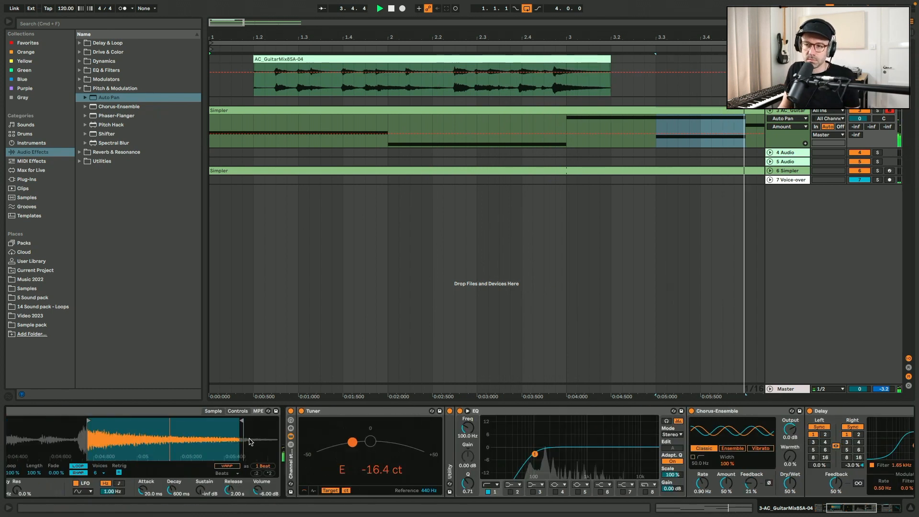
- Reopen the MIDI clip and place half-bar notes G3 and E3 in the second halves of bars 1 and 2
click(295, 109)
double_click(296, 110)
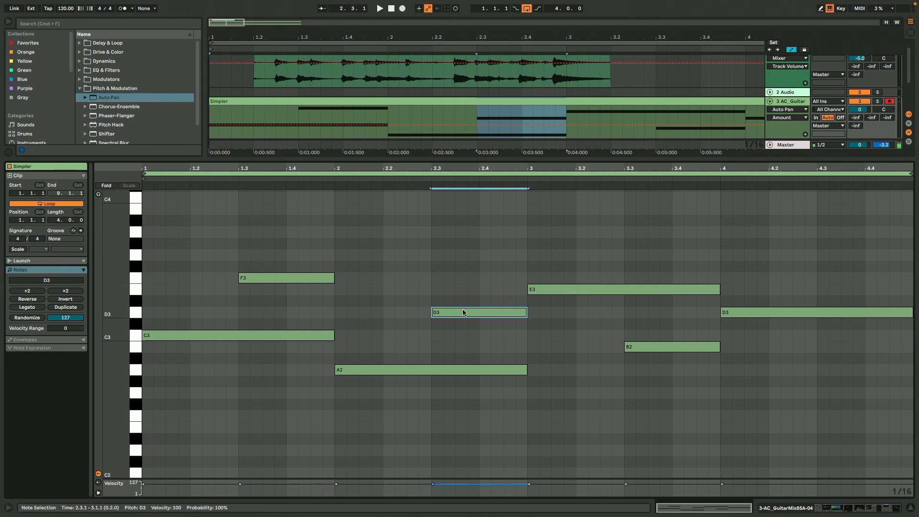
drag(310, 283, 310, 262)
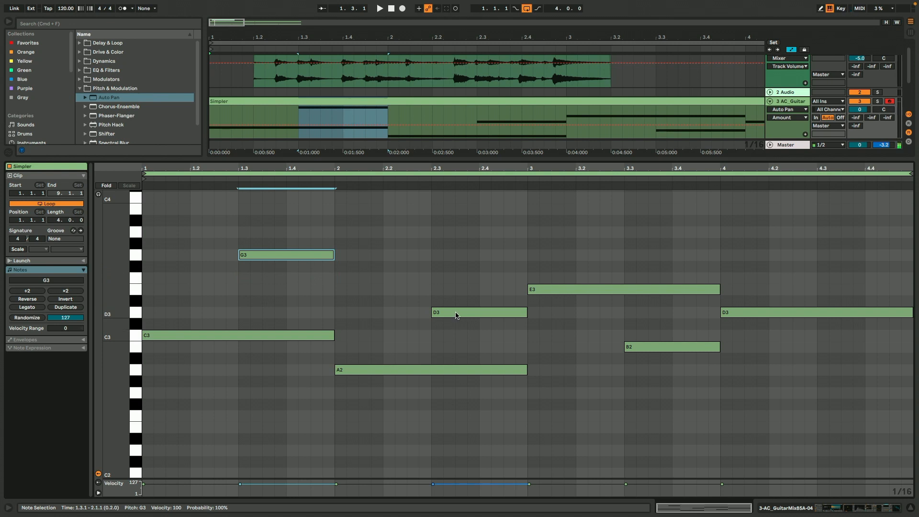
drag(455, 314, 460, 292)
key(space)
- Copy the B2 note to the second half of bar 4 as G3 and lower the half-bar notes in bars 1 and 2 to F3 and D3
drag(654, 348, 848, 240)
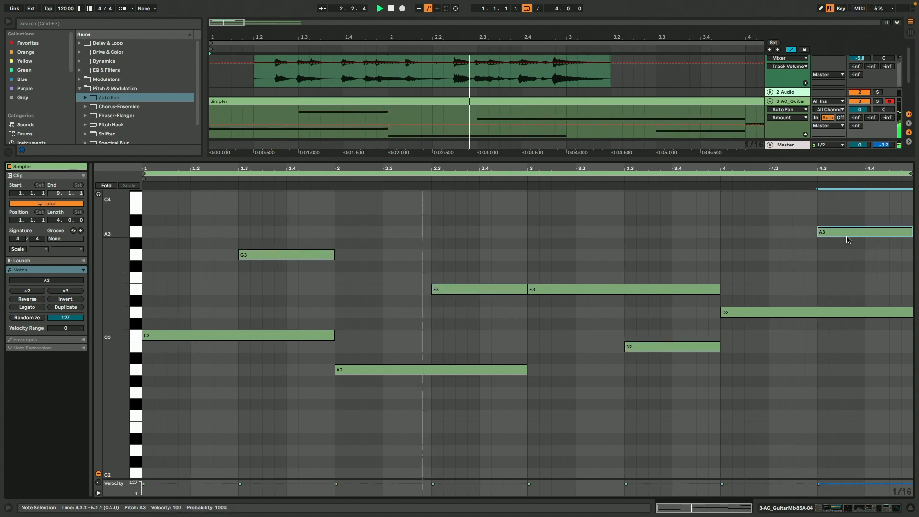
key(space)
drag(258, 256, 258, 279)
drag(467, 291, 468, 313)
key(space)
drag(833, 232, 839, 255)
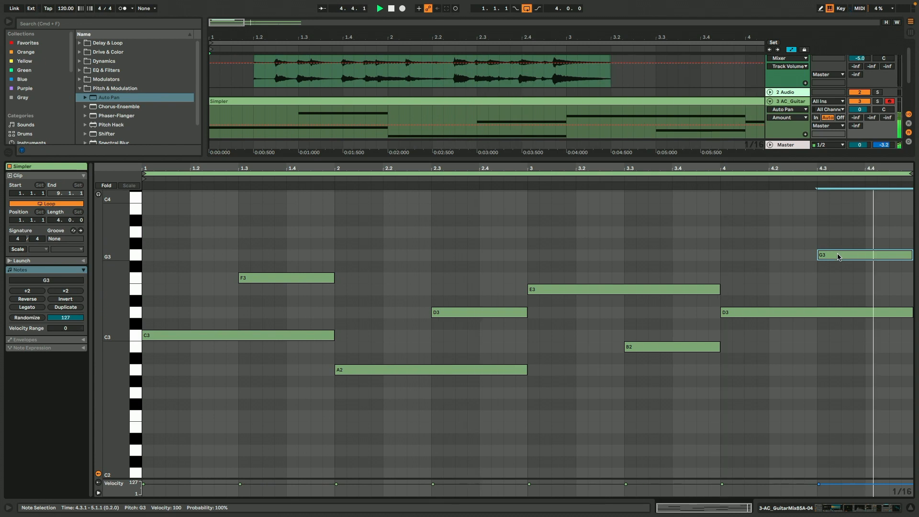
- Return to the device chain and adjust Simpler's volume envelope during playback, setting the attack to 25.0 ms
key(shift+Tab)
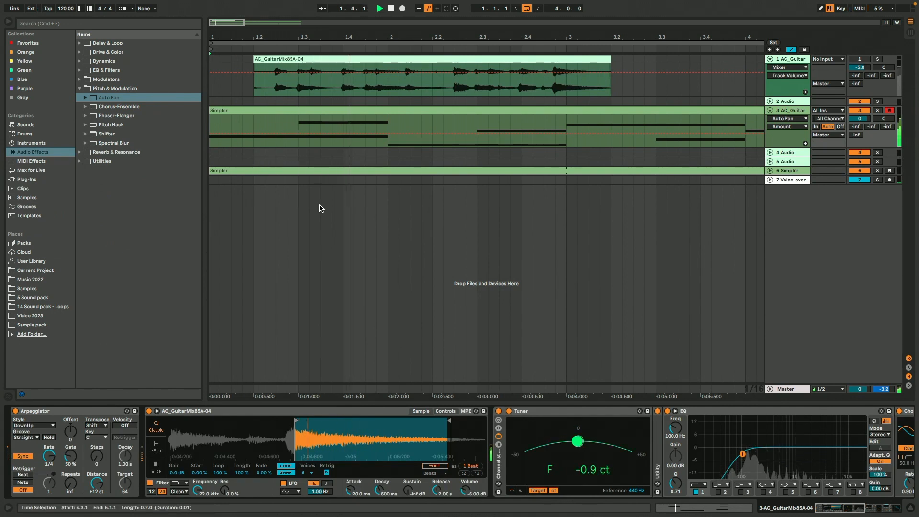
mouse_move(379, 490)
mouse_down()
mouse_move(379, 468)
mouse_move(379, 492)
mouse_up()
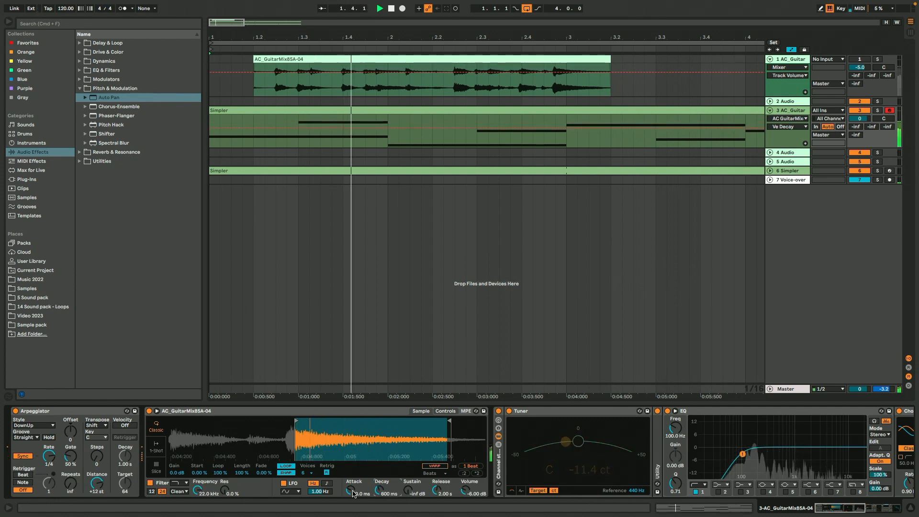
mouse_move(352, 491)
mouse_down()
mouse_move(352, 471)
mouse_move(352, 494)
mouse_up()
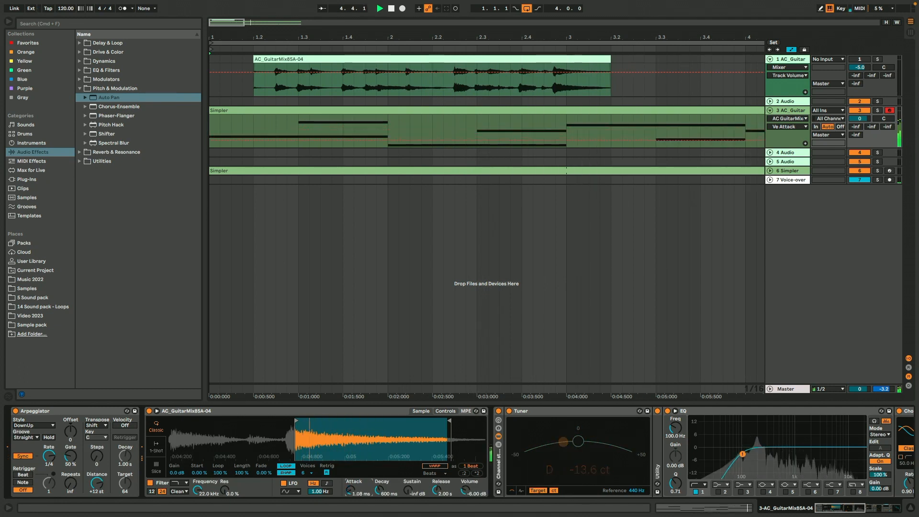
key(space)
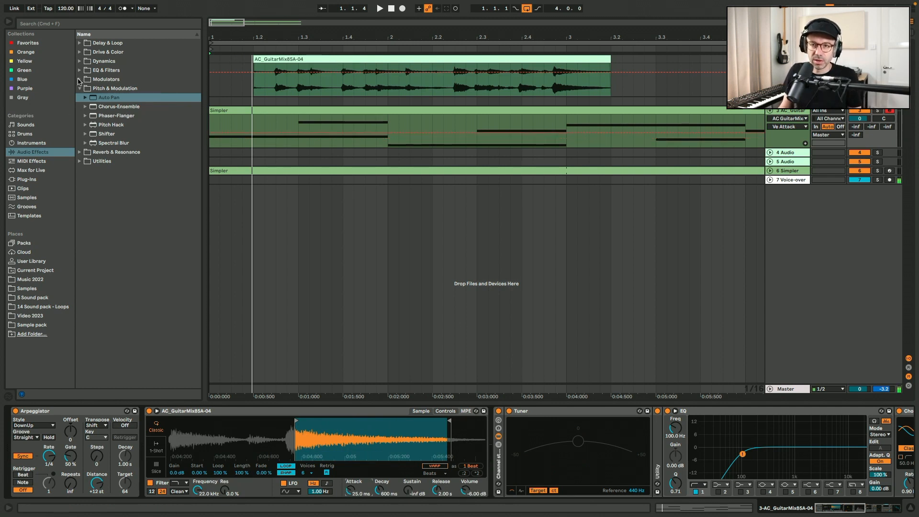
- Insert an LFO modulator after Simpler and map it to the volume envelope attack, with a 20–65% range and a synced rate of 8
click(79, 81)
drag(103, 97, 504, 446)
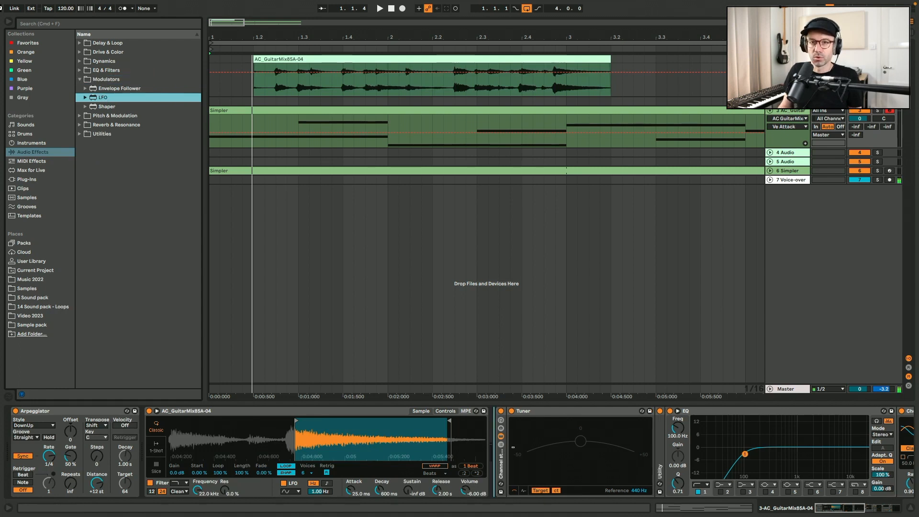
click(9, 22)
drag(48, 23, 48, 11)
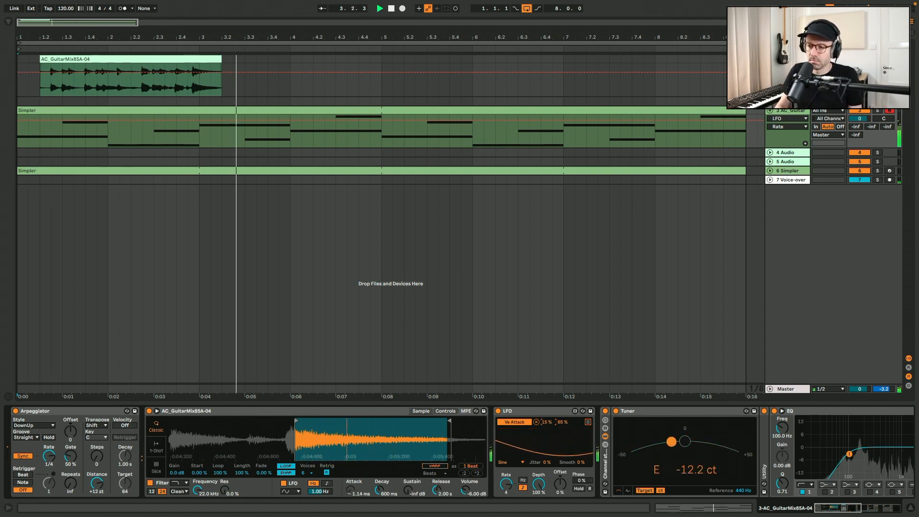
click(540, 414)
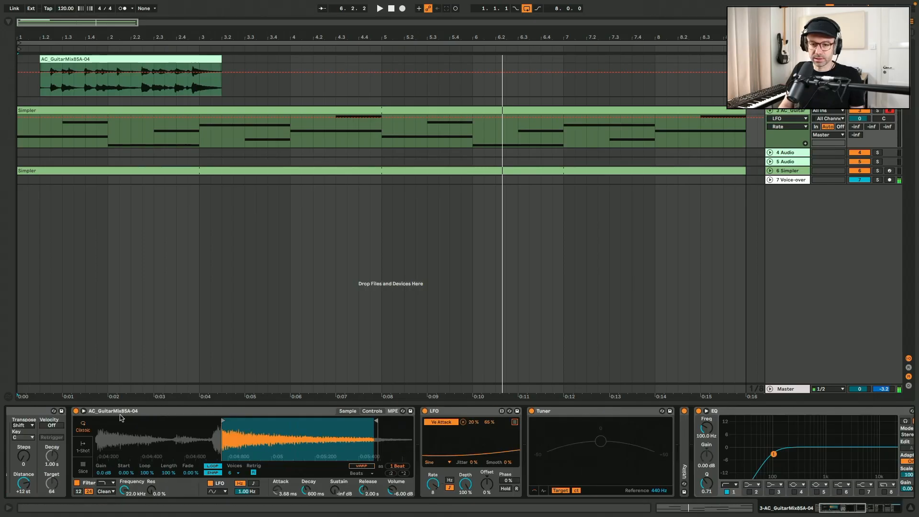
- Group the track's whole device chain into an Instrument Rack named Musicradar acoustic guitar-Arp and show its macros
key(ctrl+a)
key(ctrl+g)
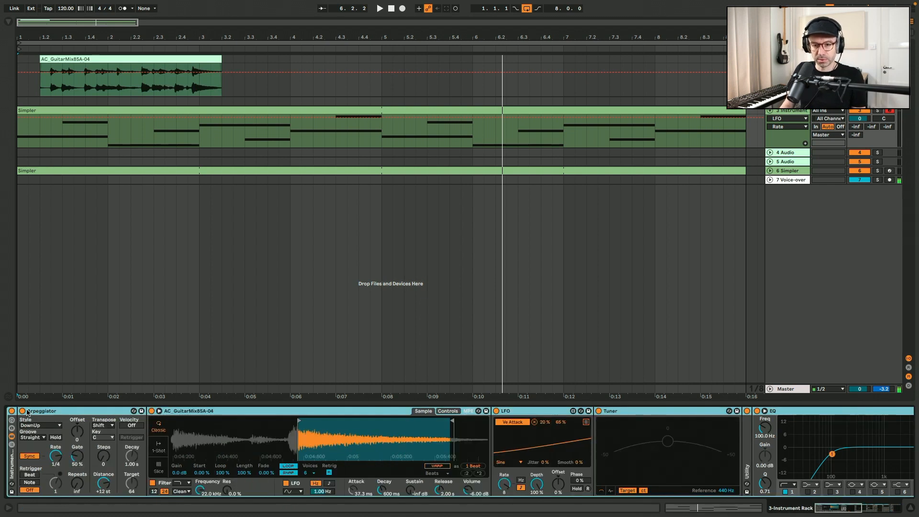
click(114, 410)
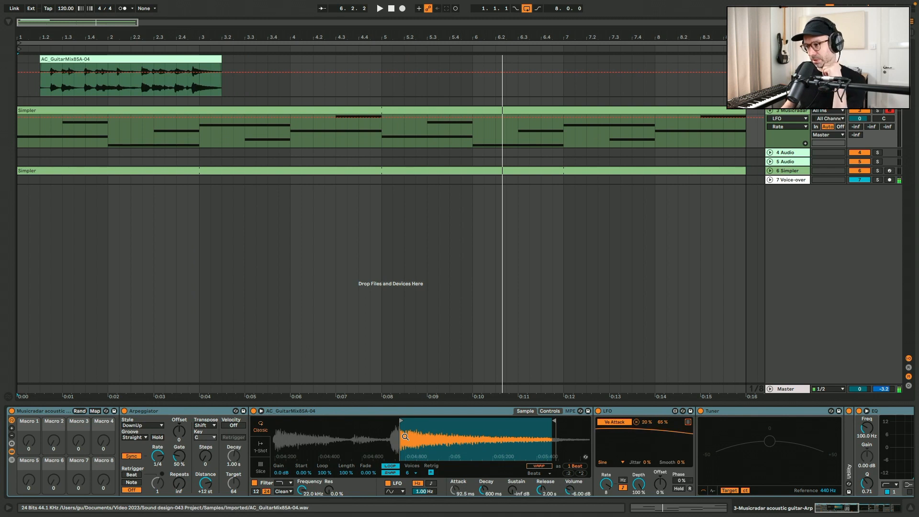
- Insert Erosion between Chorus-Ensemble and Delay in Noise mode, setting the frequency to 7.94 kHz and the amount to 45.2 during playback
double_click(755, 411)
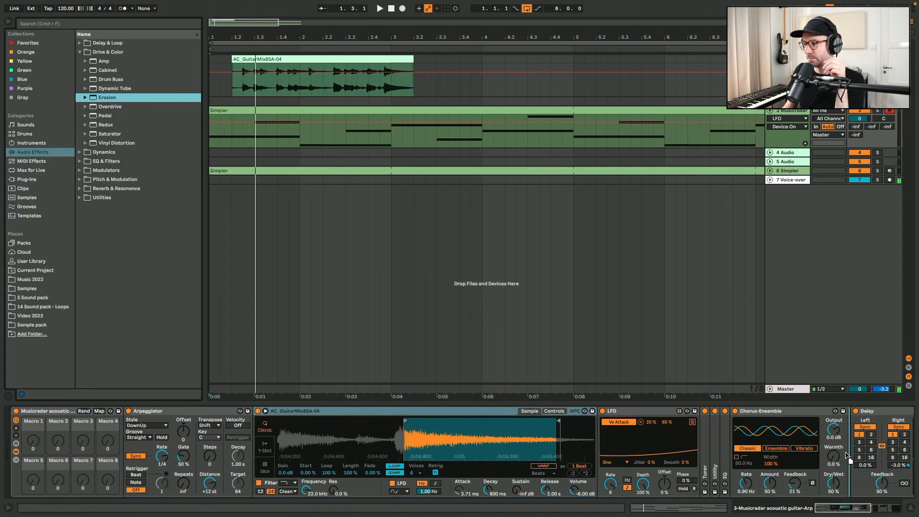
drag(848, 458, 849, 453)
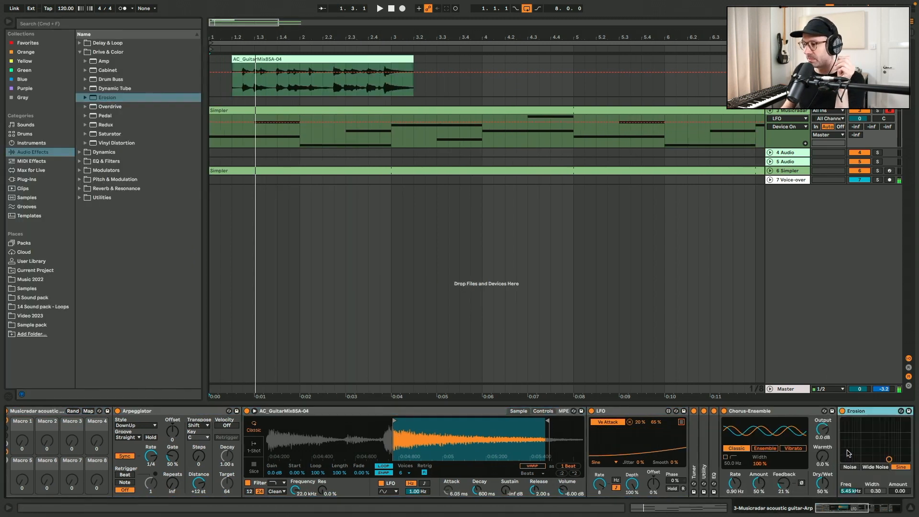
click(856, 467)
key(space)
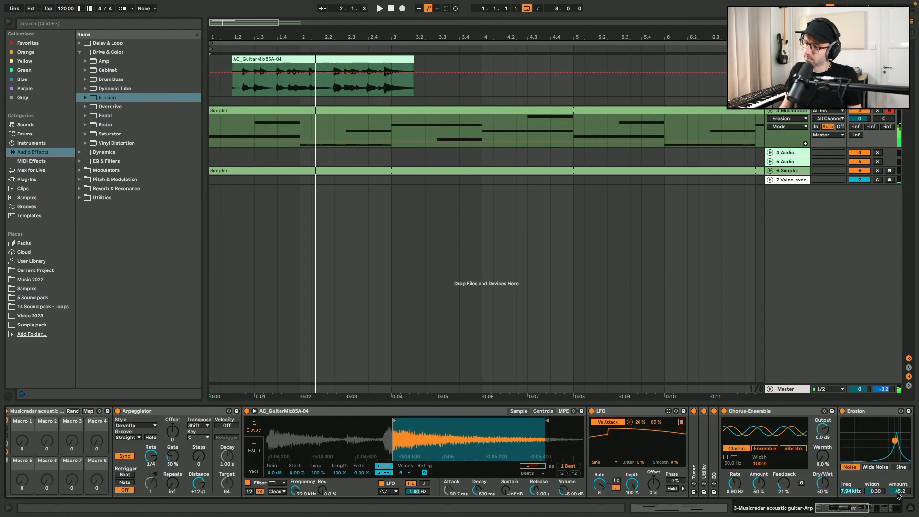
- Map Erosion's amount to the rack's first macro and raise that macro to 91.7 during playback
click(88, 411)
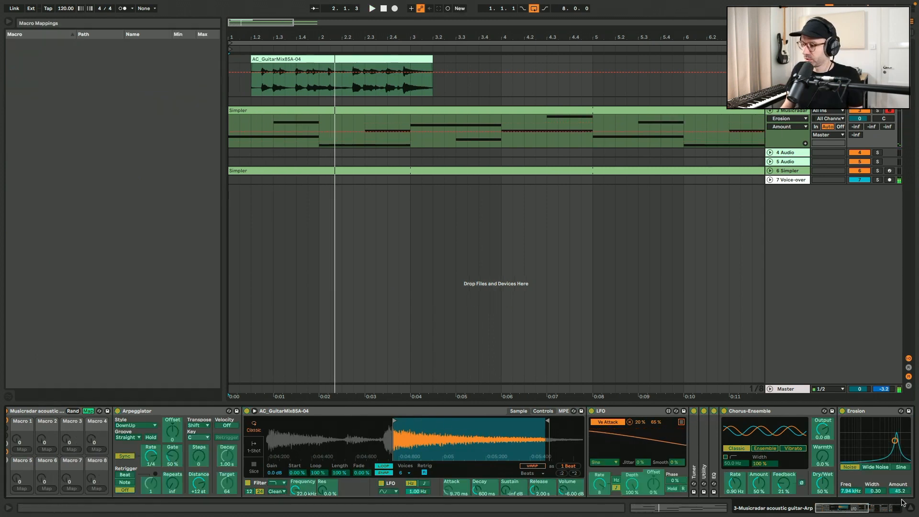
click(26, 451)
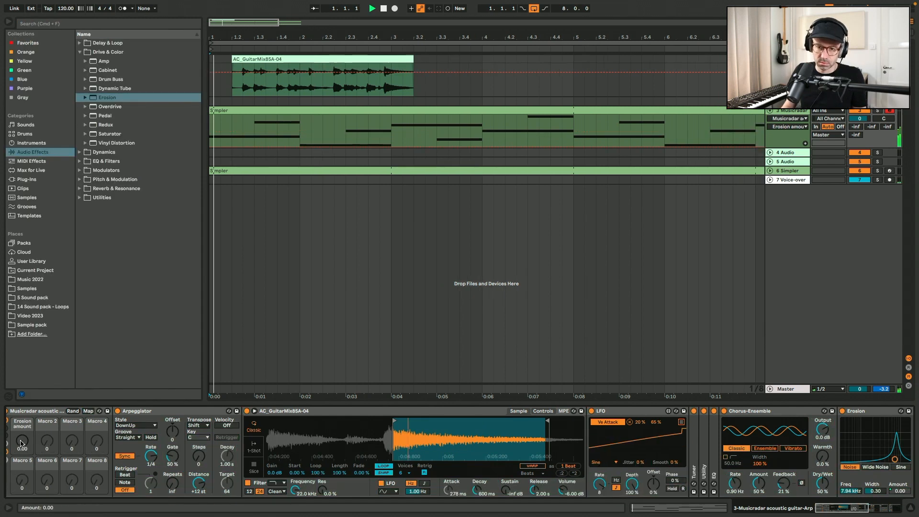
drag(22, 440, 33, 410)
- Save the rack as the preset Musicradar acoustic guitar-Arp, and overwrite it with the Erosion amount macro at 0.00
click(119, 410)
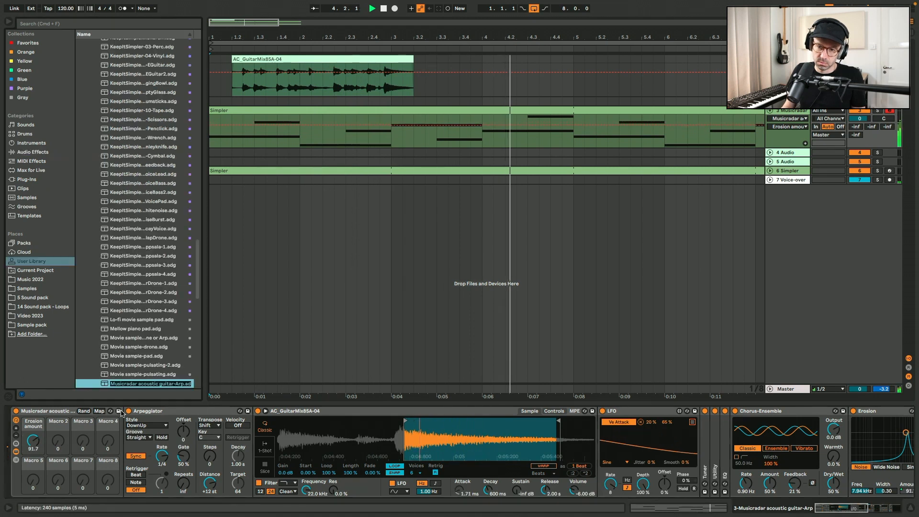
key(Return)
key(Return)
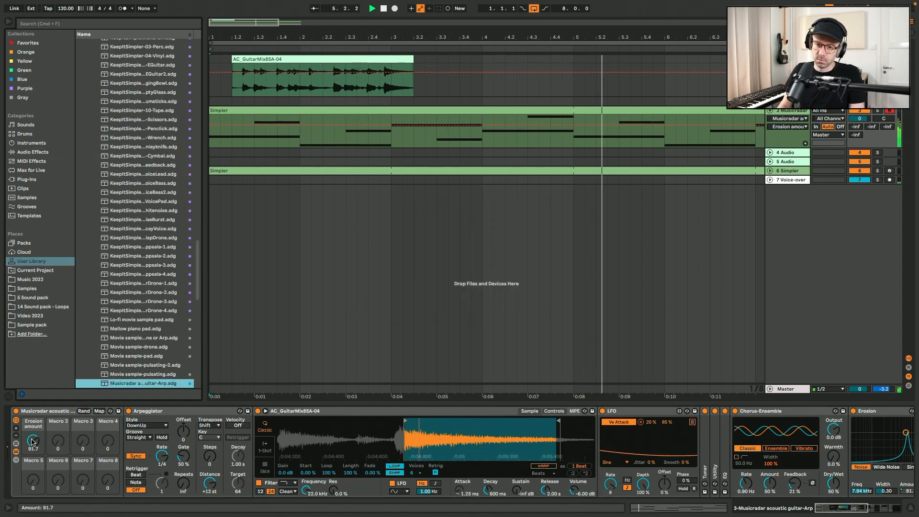
click(118, 411)
key(Return)
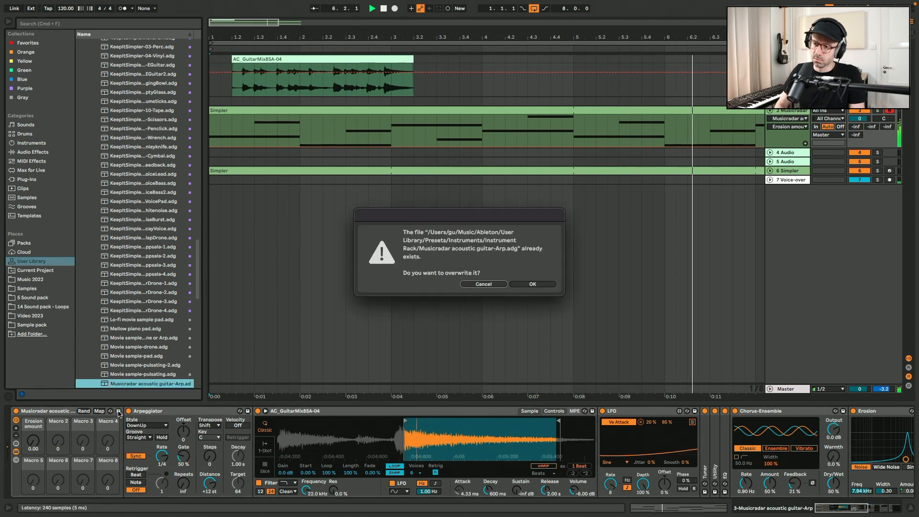
key(Return)
- Hide the browser and set the Erosion amount macro to 19.8 during playback
key(super+alt+b)
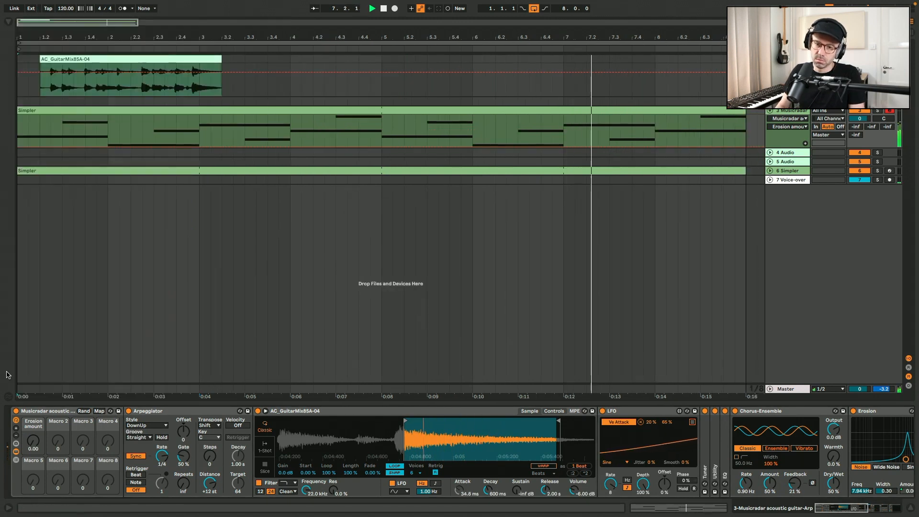
mouse_move(33, 440)
mouse_down()
mouse_move(33, 353)
mouse_move(33, 448)
mouse_up()
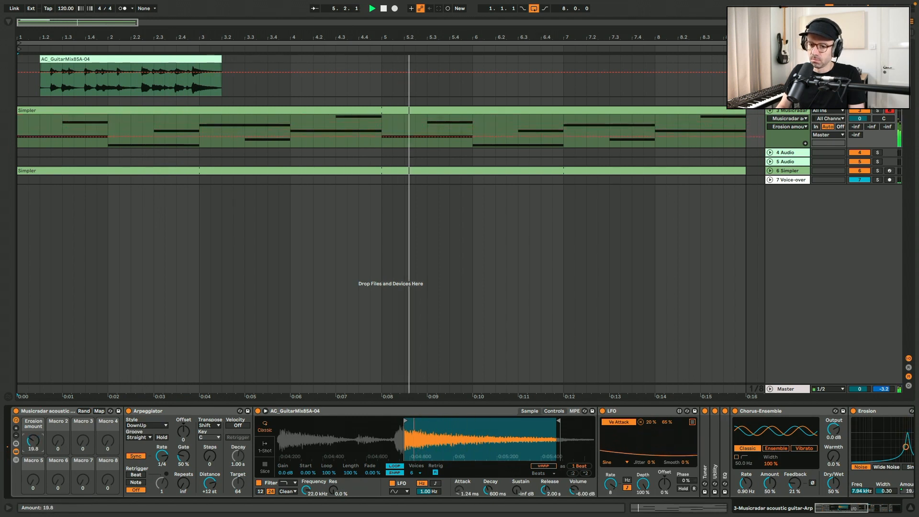